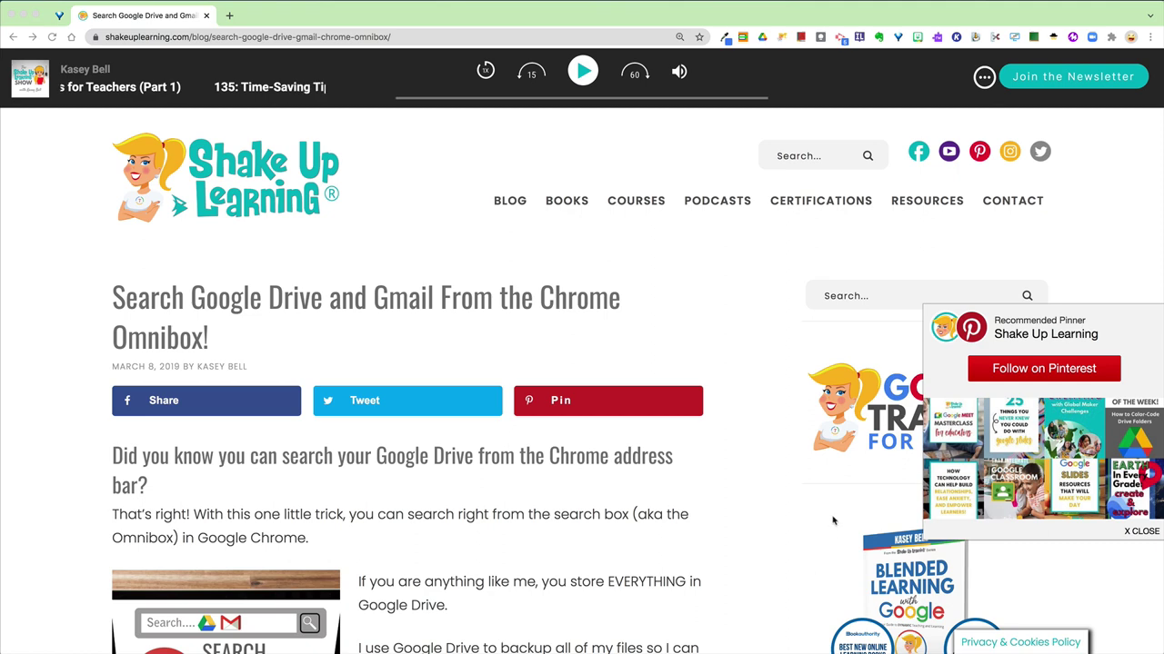
Step: In a new tab, search Google Drive for a person's name using the omnibox 'drive' keyword
click(409, 40)
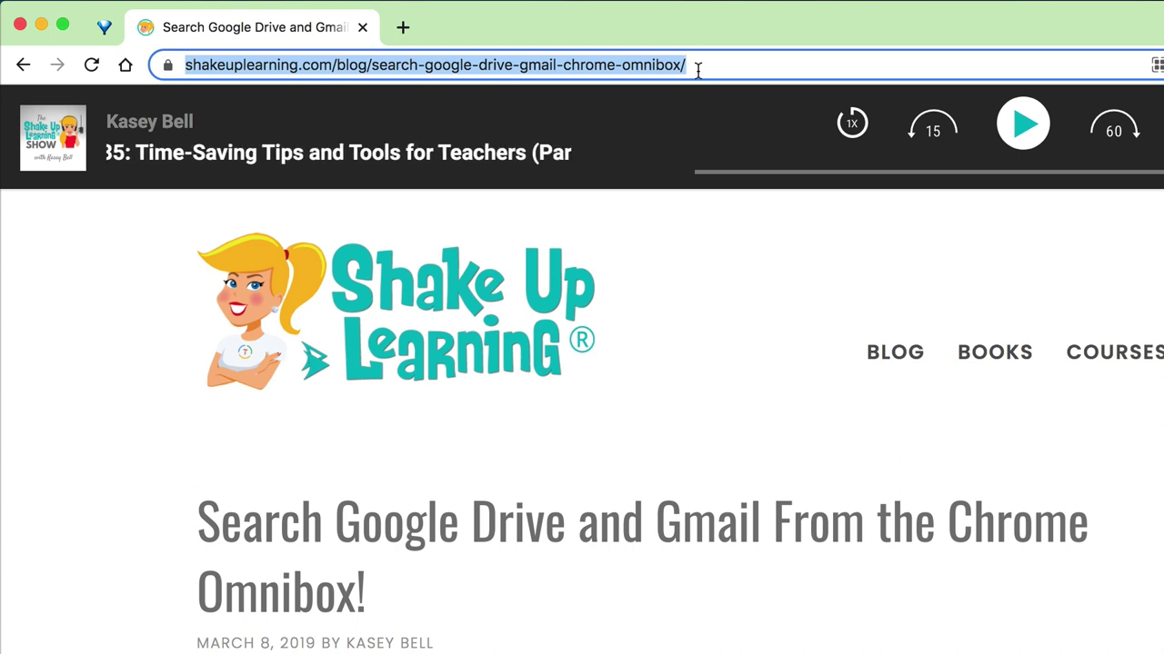
click(697, 67)
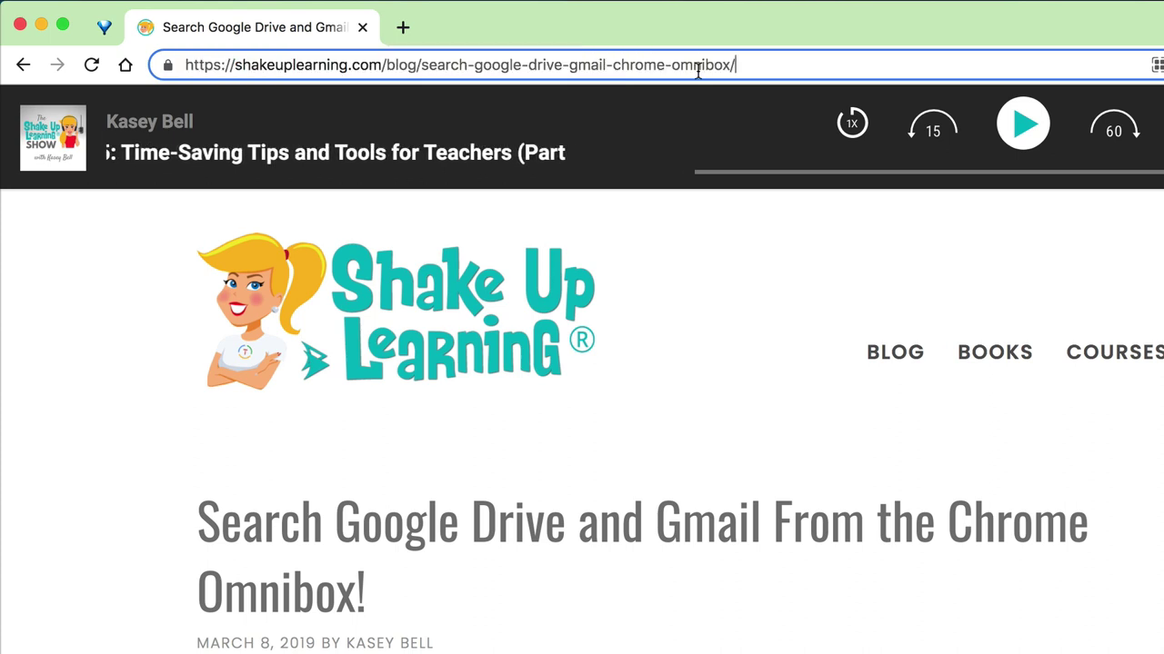
click(402, 27)
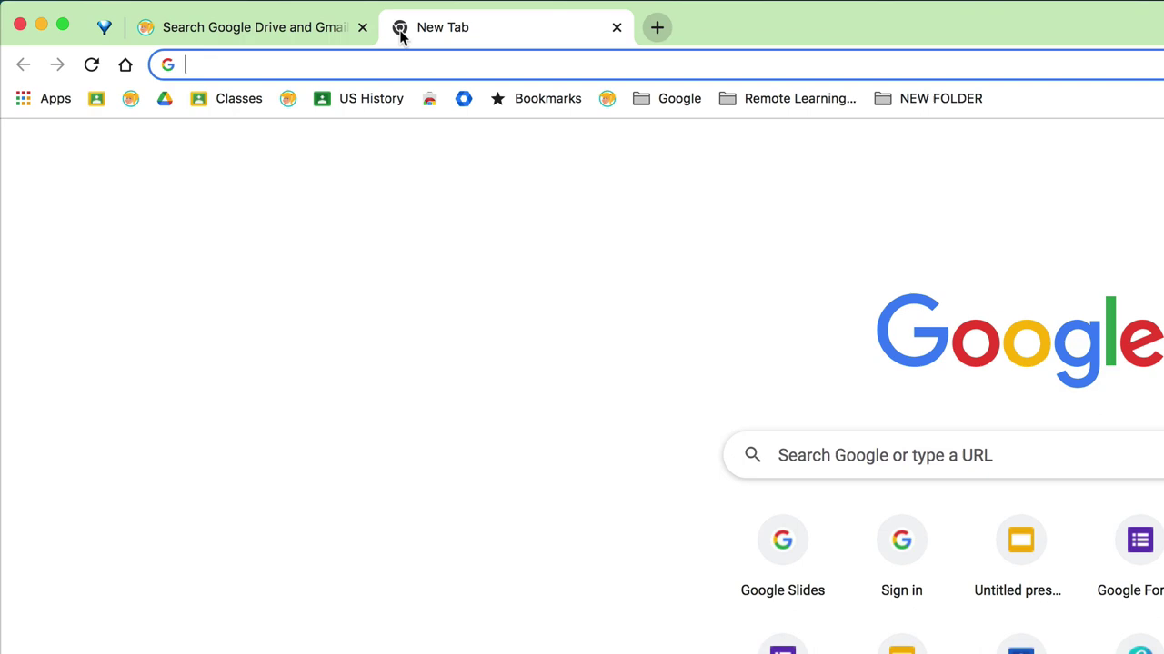
text(drive)
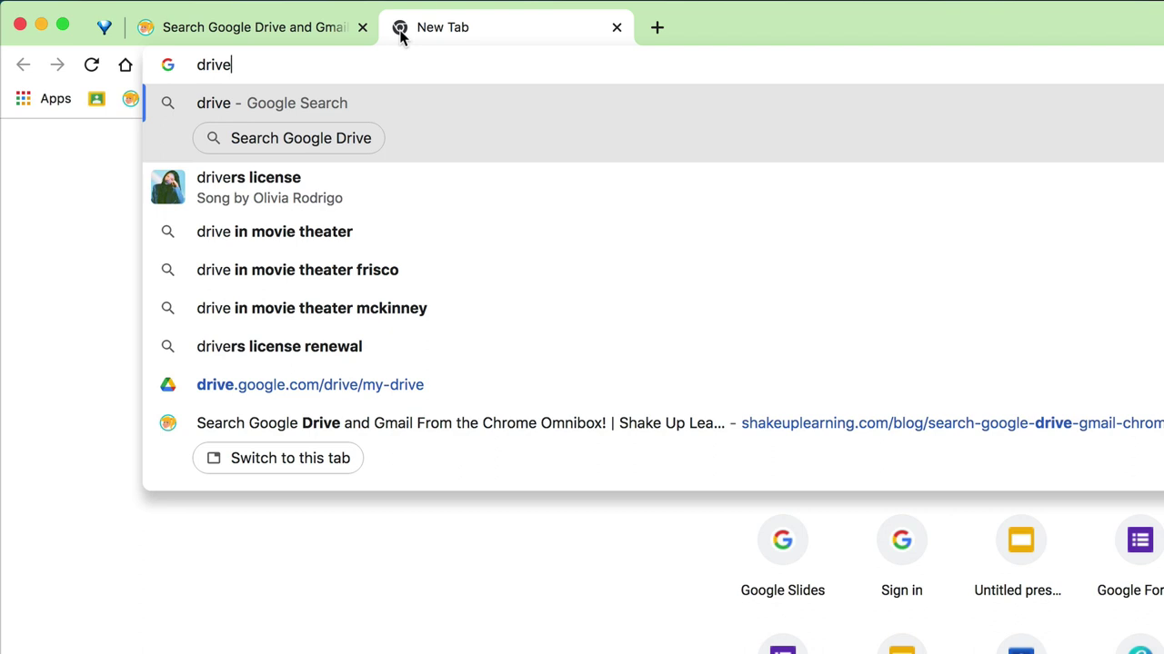
key(Tab)
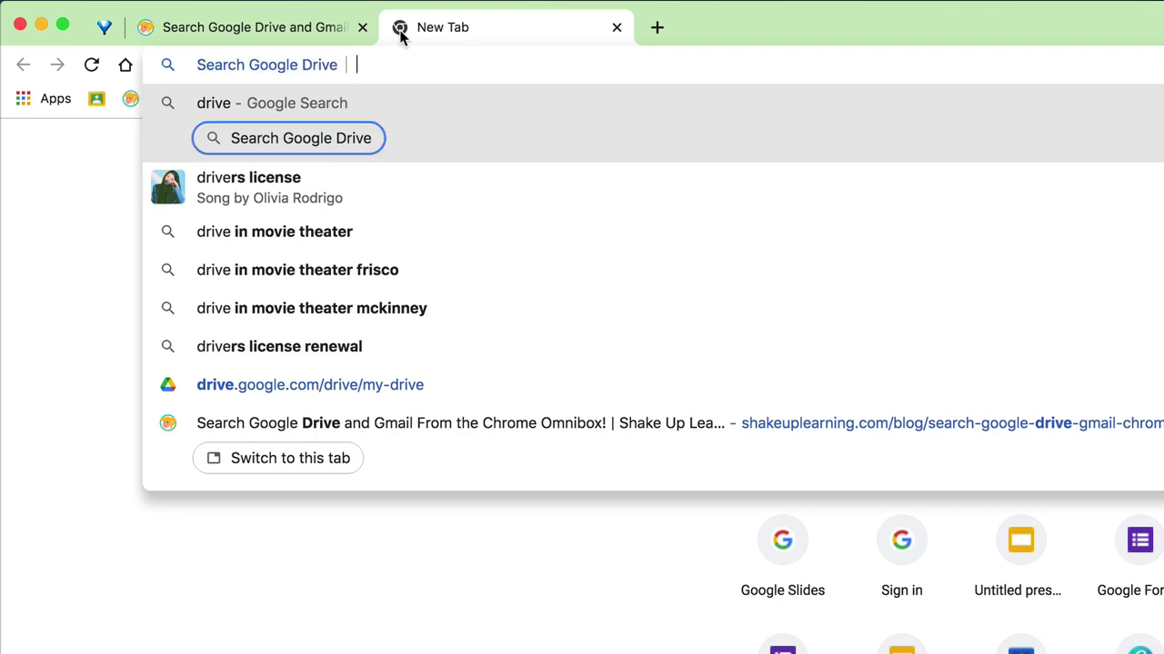
text(kasey)
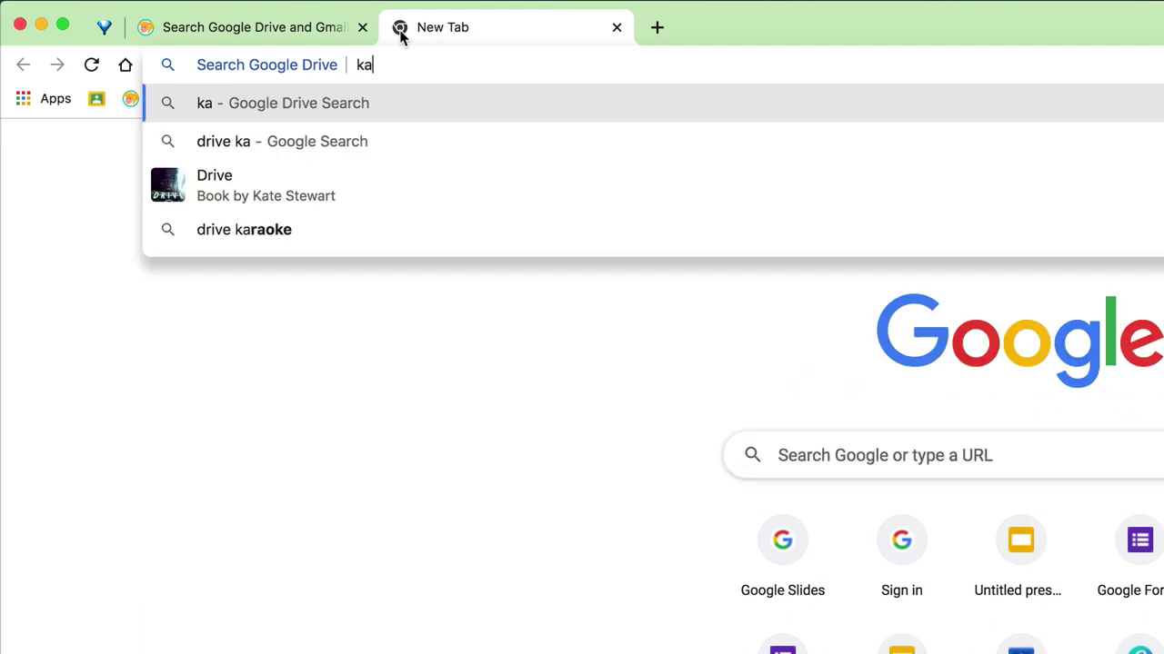
key(Return)
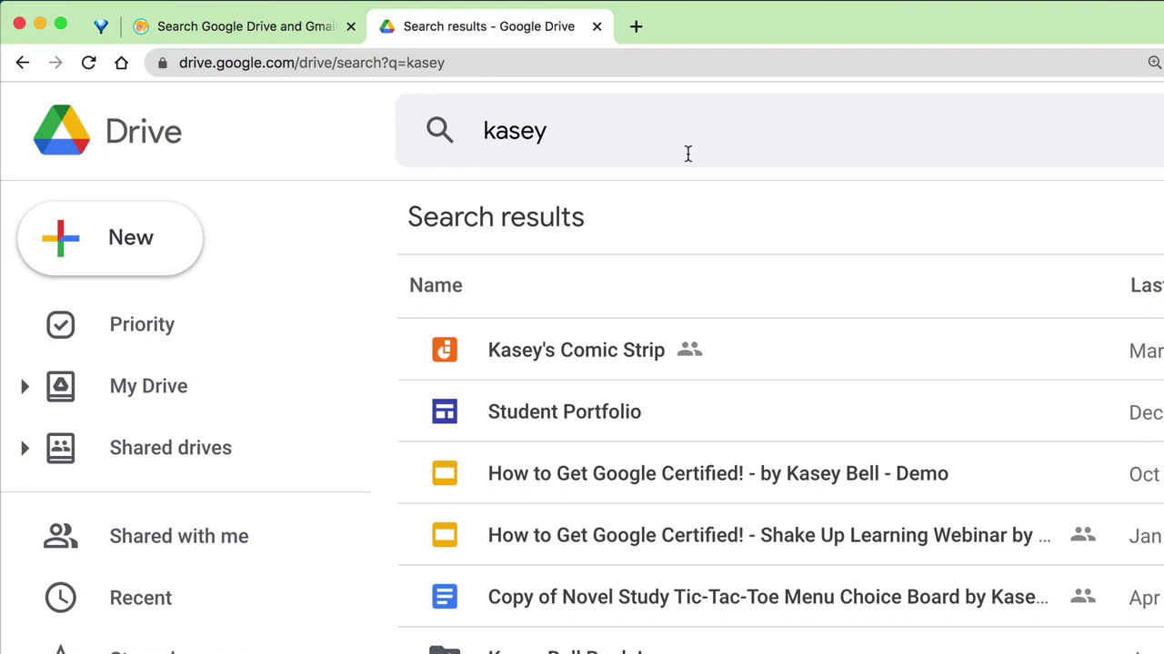
Step: Open Manage Search Engines from the address bar menu and scroll to the Google Drive 'drive' entry
right_click(332, 73)
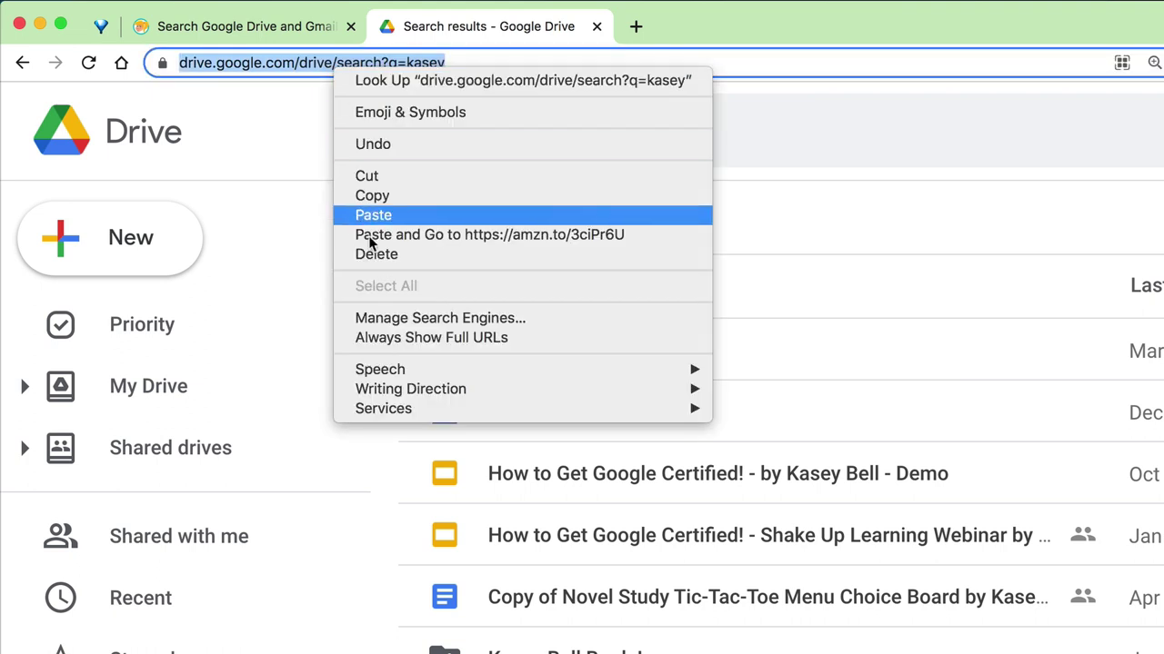
click(406, 323)
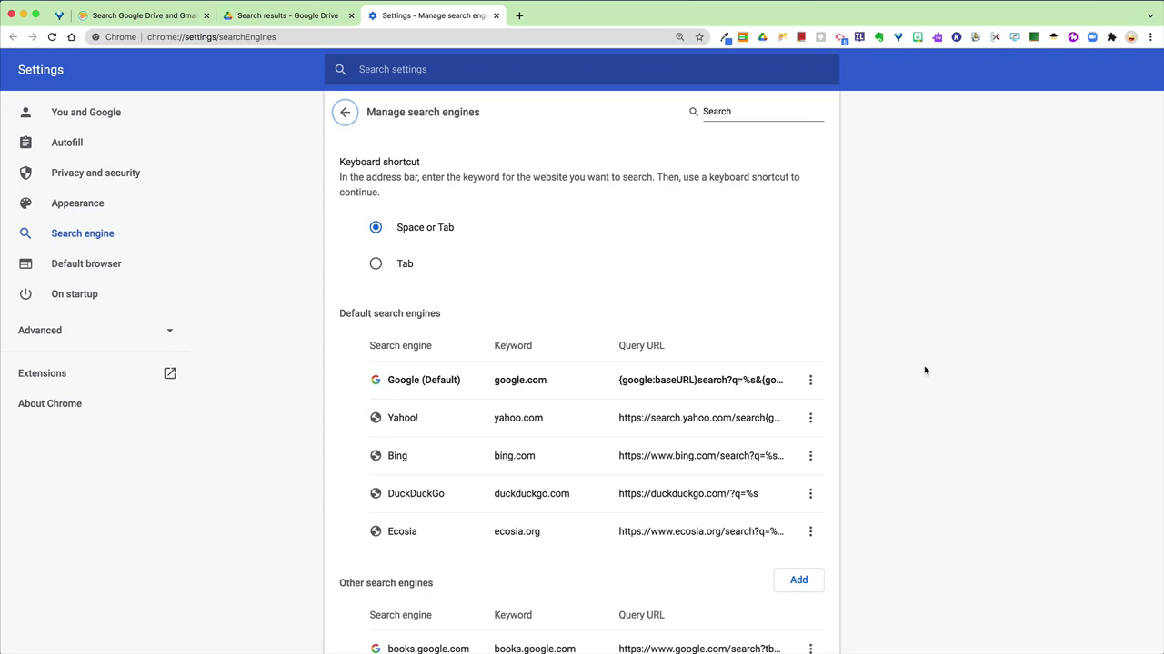
scroll(924, 370, down, 5)
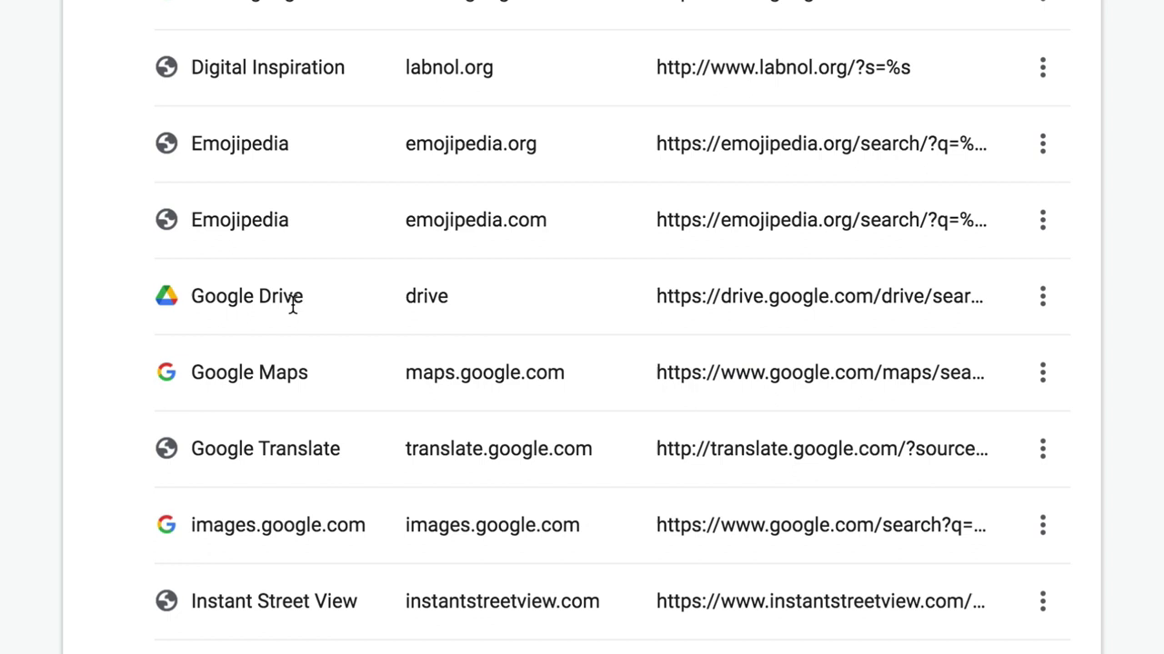
Step: Change the Google Drive search engine's keyword from 'drive' to 'd' and save
click(1043, 300)
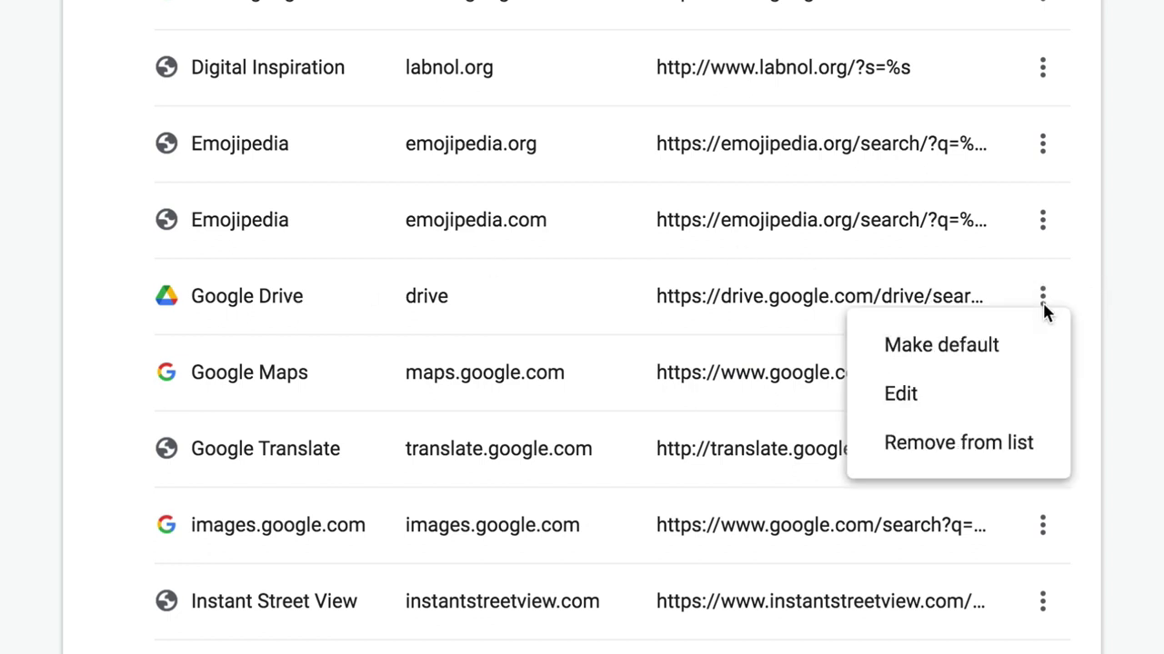
click(969, 381)
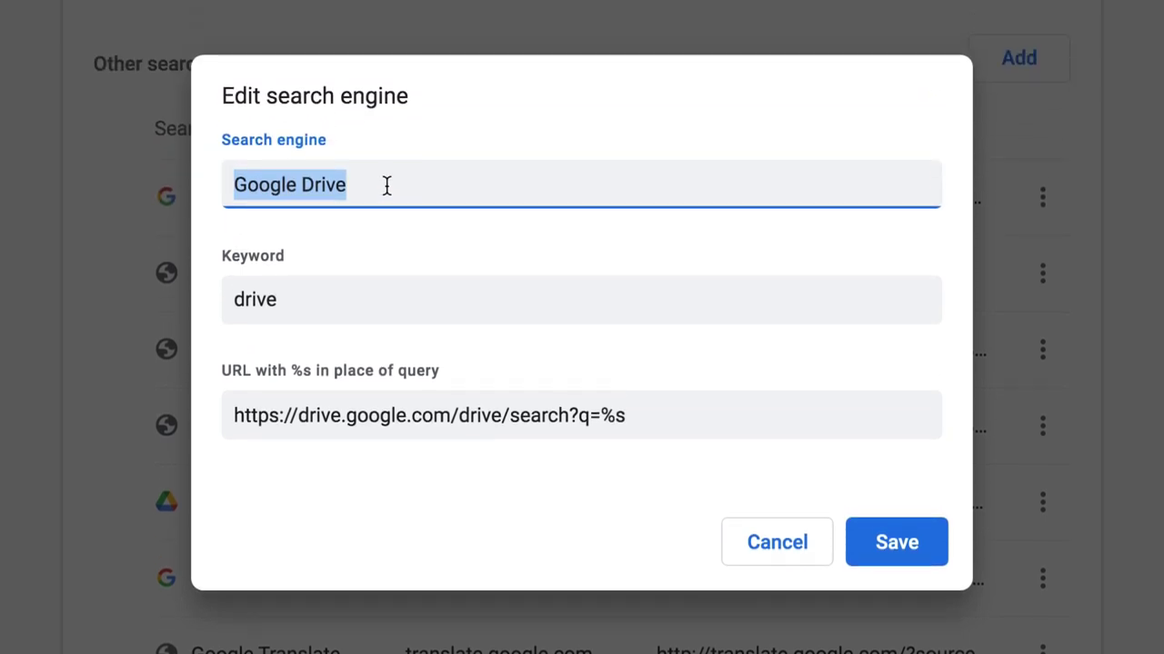
drag(309, 300, 223, 300)
text(d)
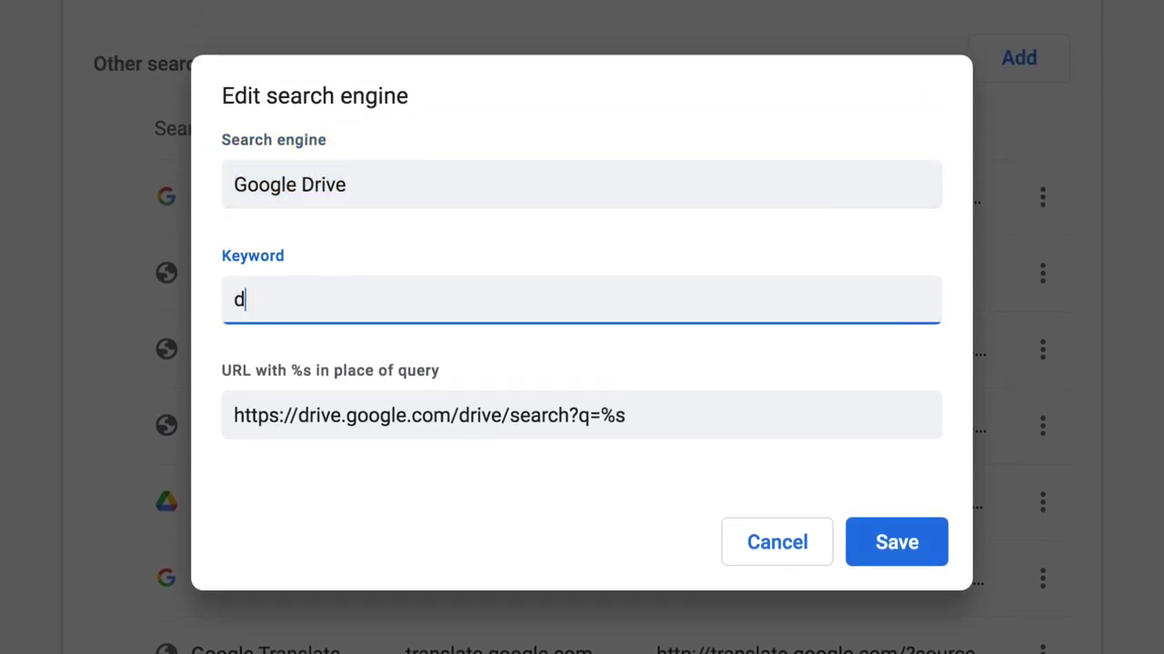
click(900, 544)
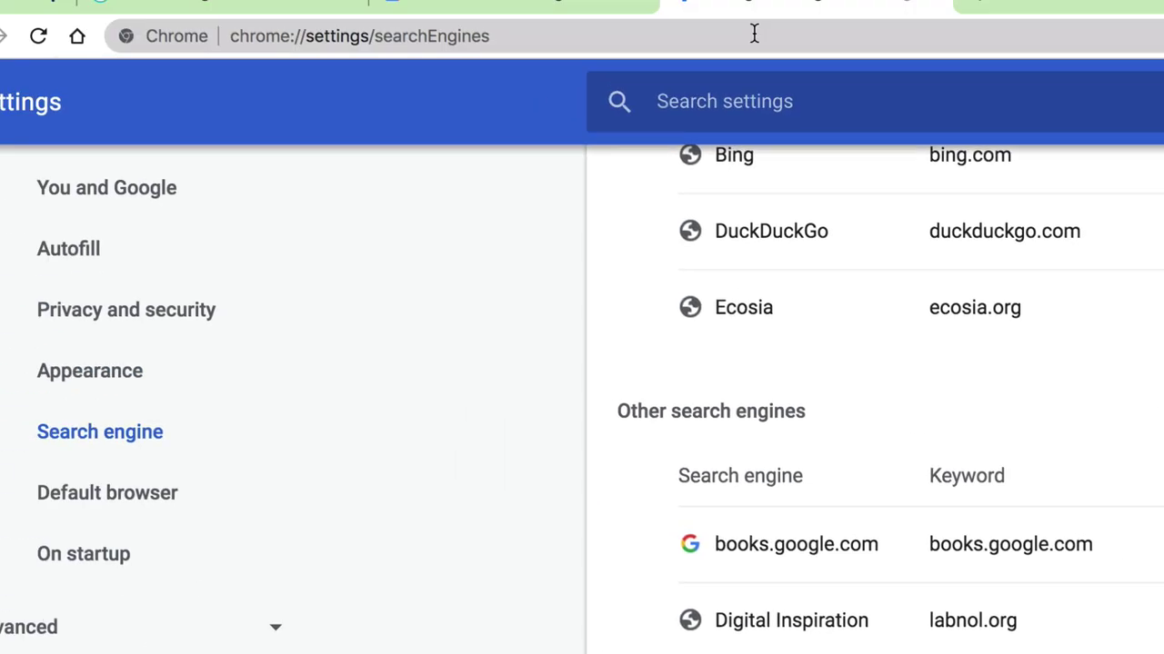
Step: Confirm that typing 'd' plus Tab in the address bar enters Google Drive search mode
click(754, 34)
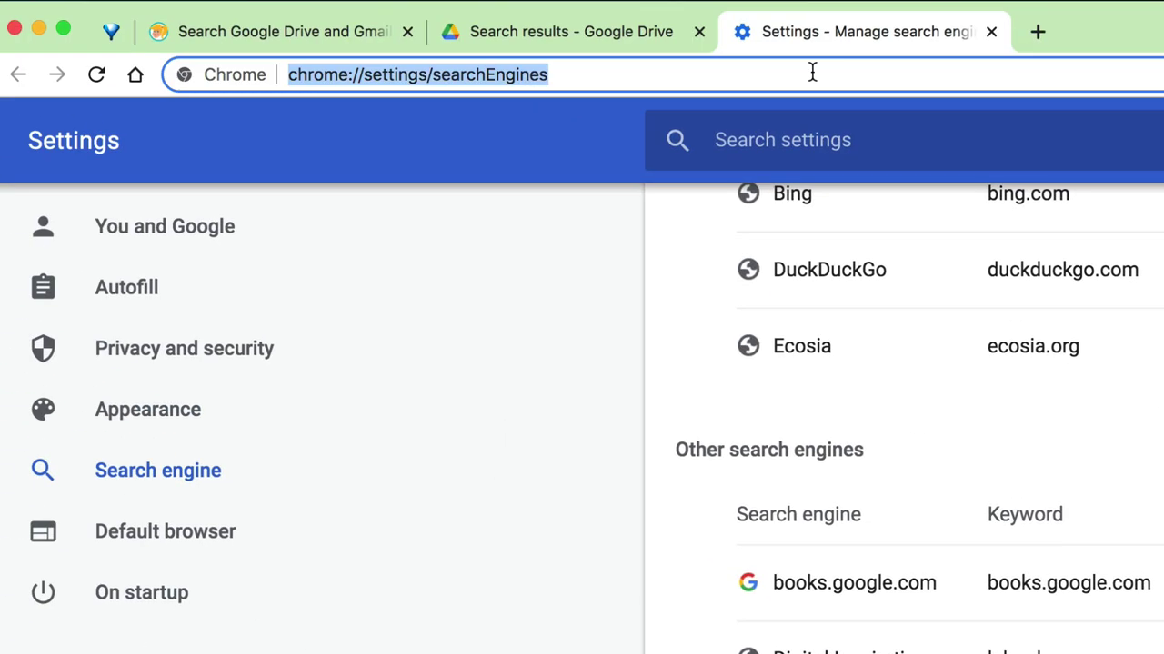
text(docs.new)
key(Tab)
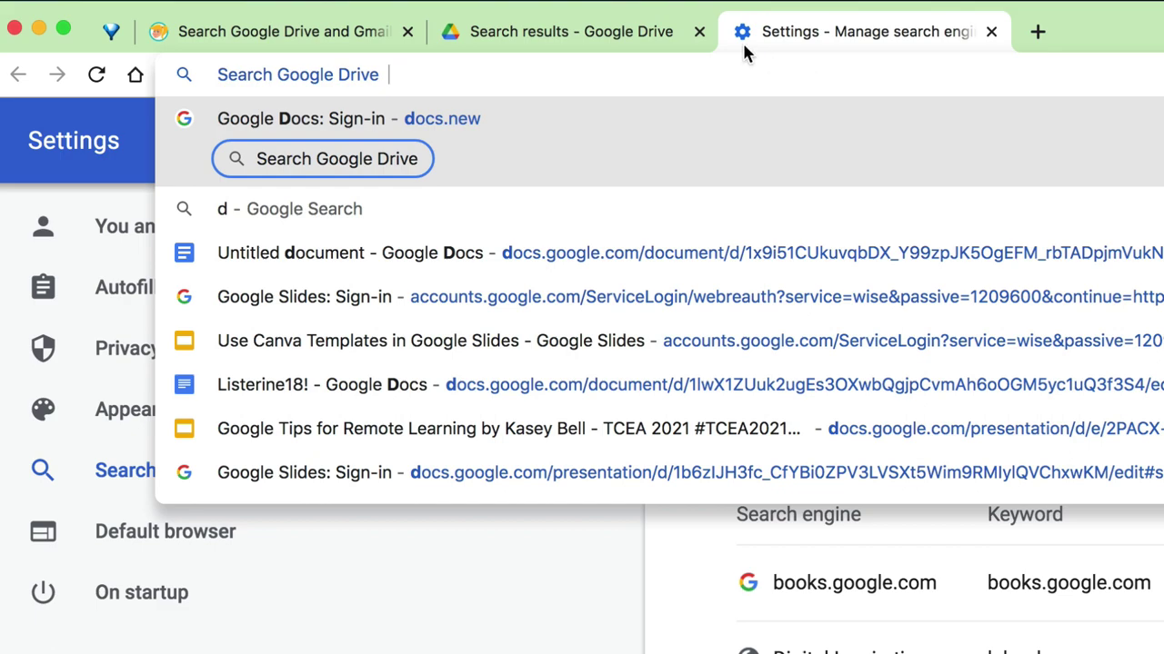
Step: On the blog post, scroll to the Gmail search URL and select it through the final %s
click(217, 32)
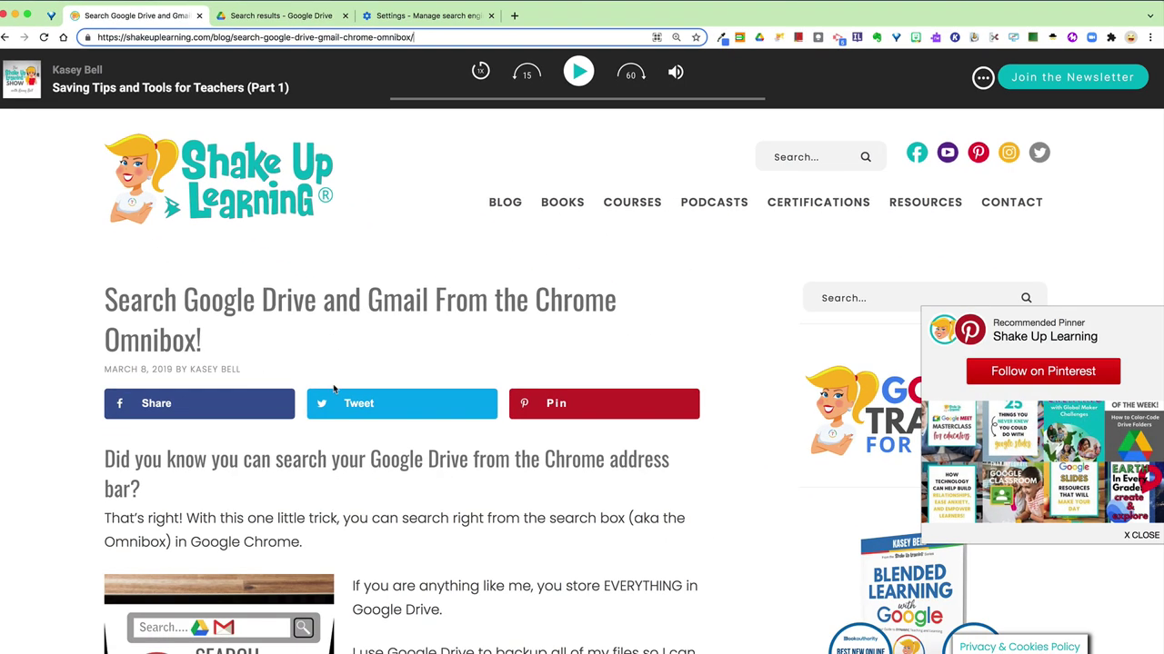
scroll(333, 389, down, 5)
scroll(332, 389, down, 12)
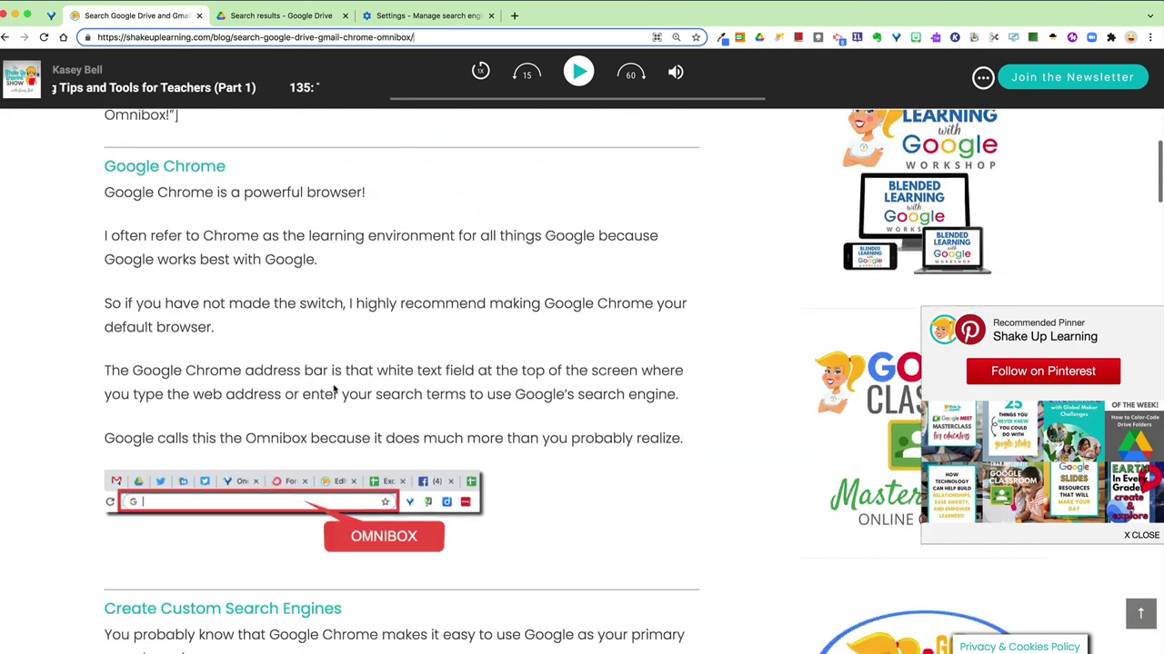
scroll(333, 388, down, 15)
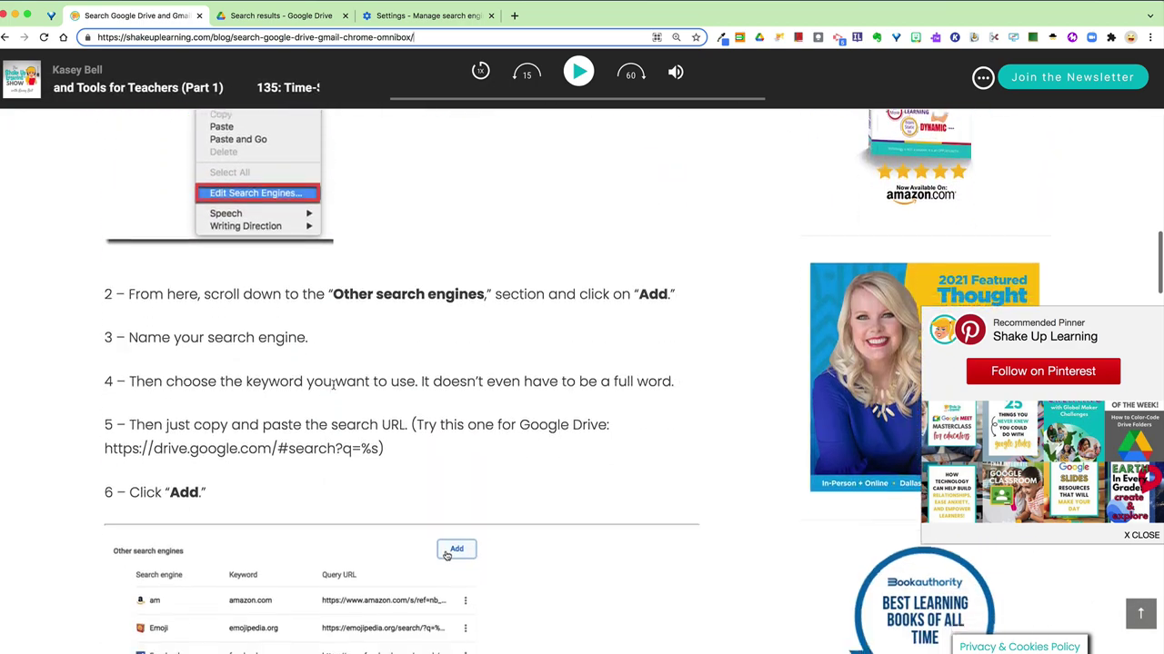
scroll(332, 389, down, 6)
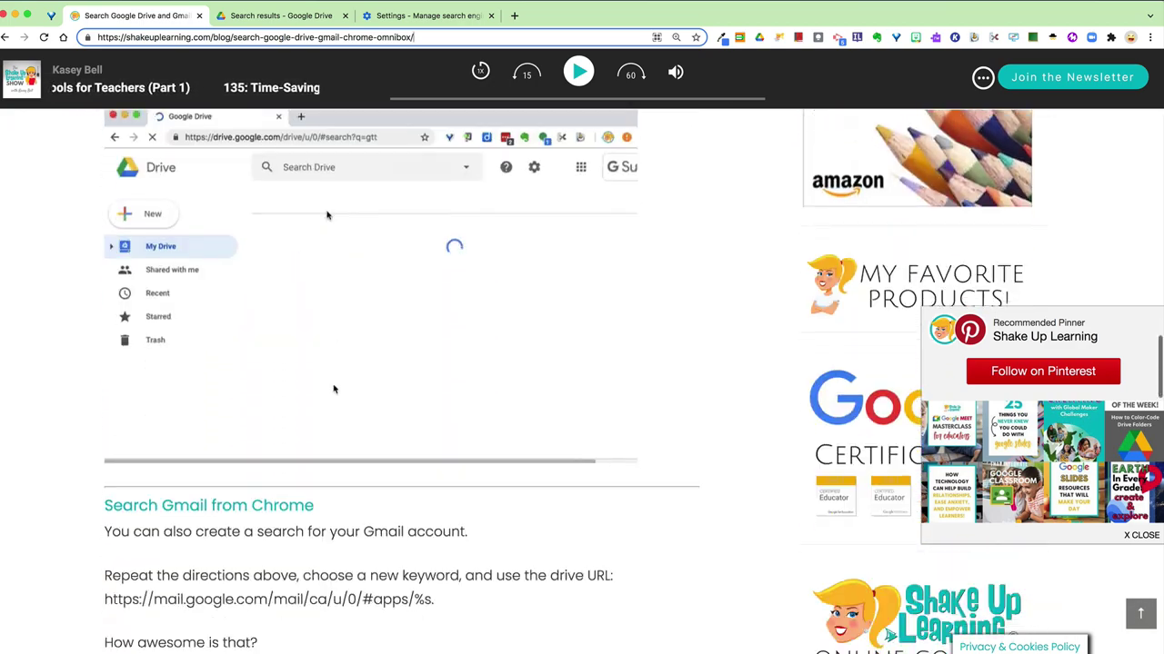
scroll(333, 387, down, 1)
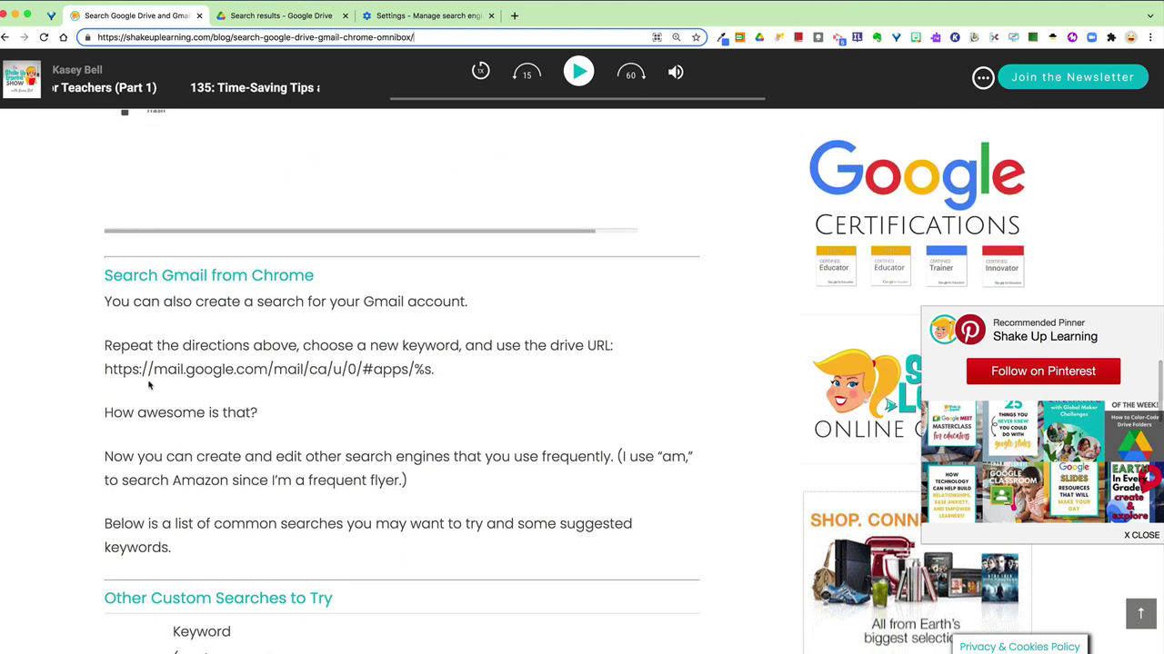
drag(105, 369, 423, 369)
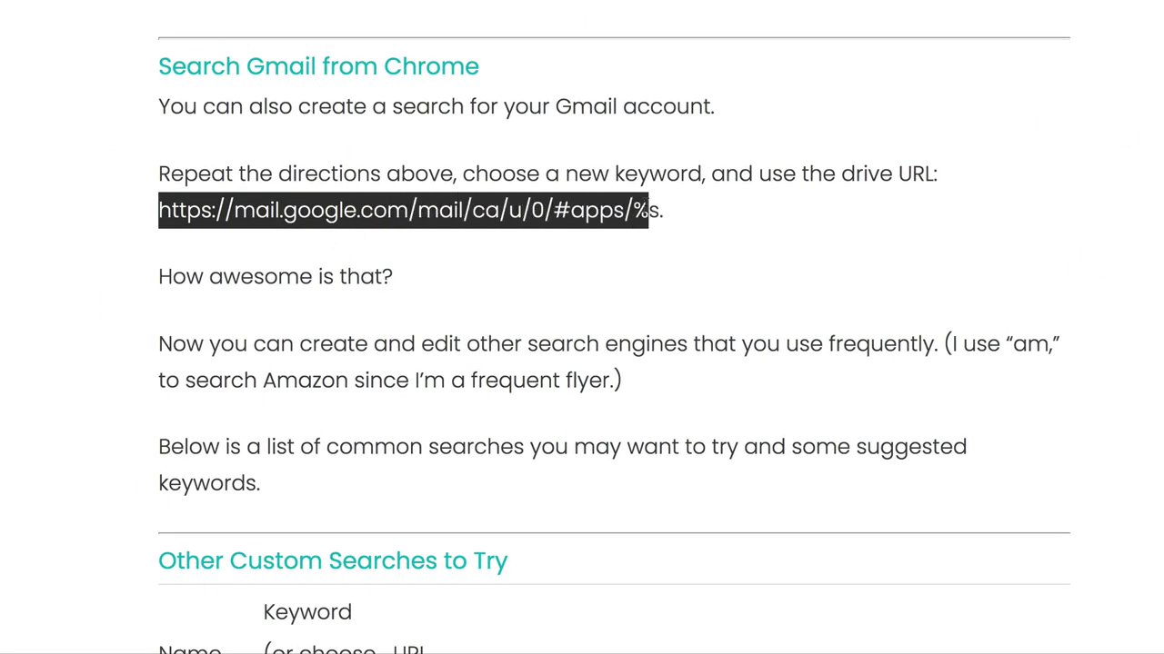
drag(648, 210, 659, 210)
key(ctrl+c)
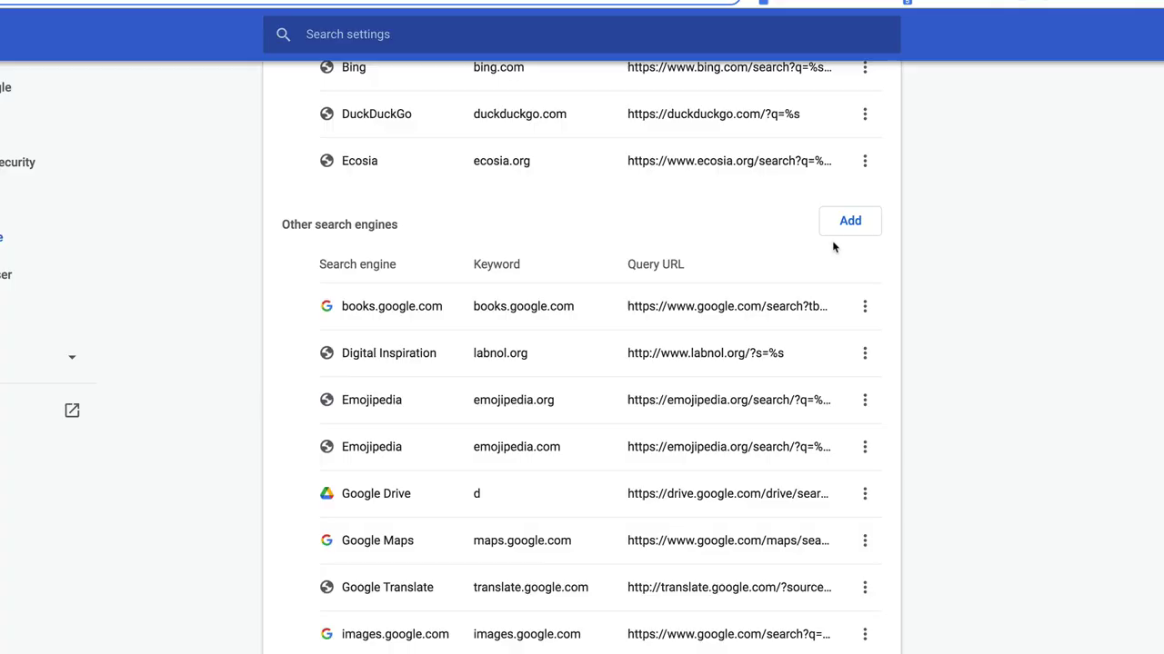
Step: Add a 'Gmail' search engine with keyword 'gmail' and the pasted mail.google.com %s URL
click(851, 229)
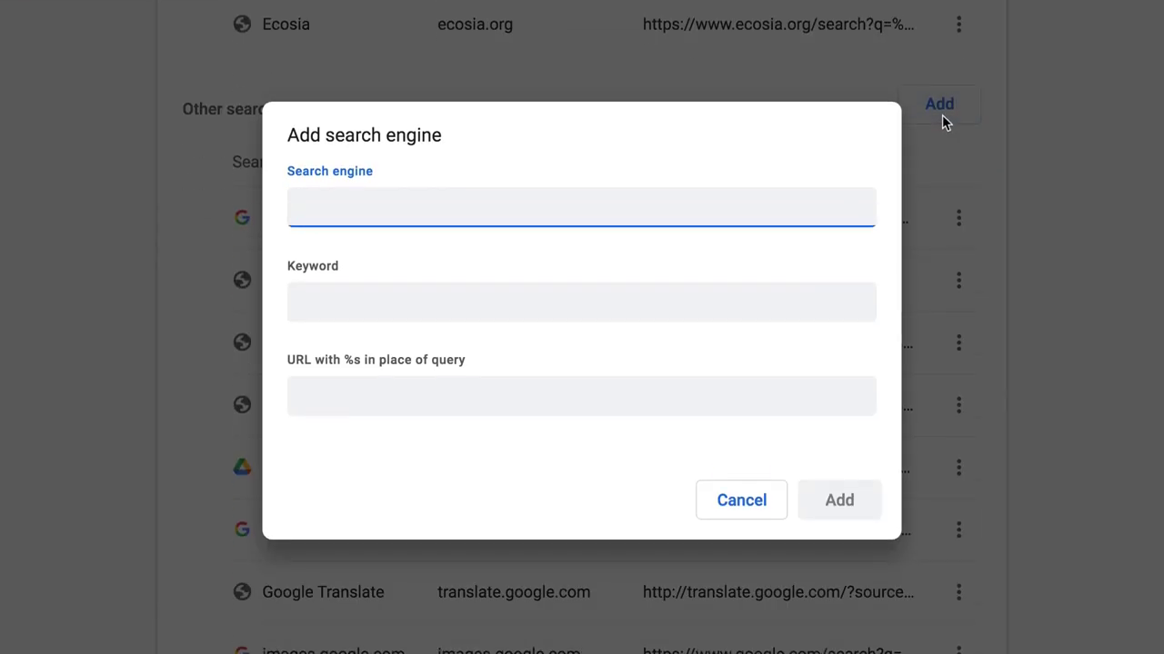
text(Gmail)
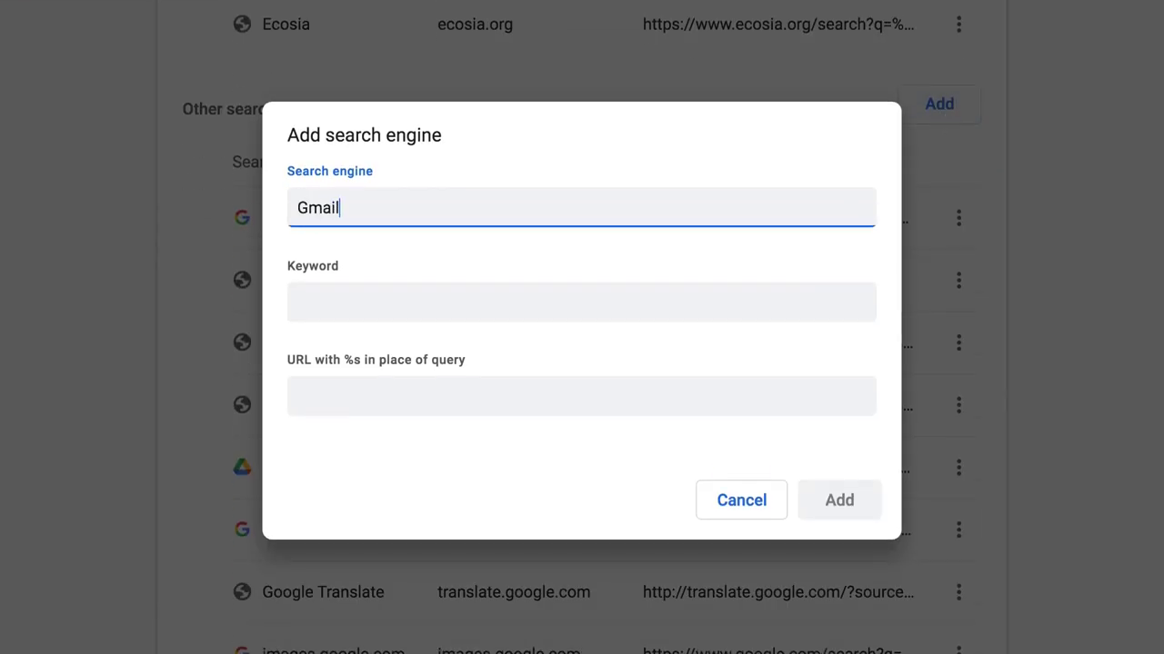
key(Tab)
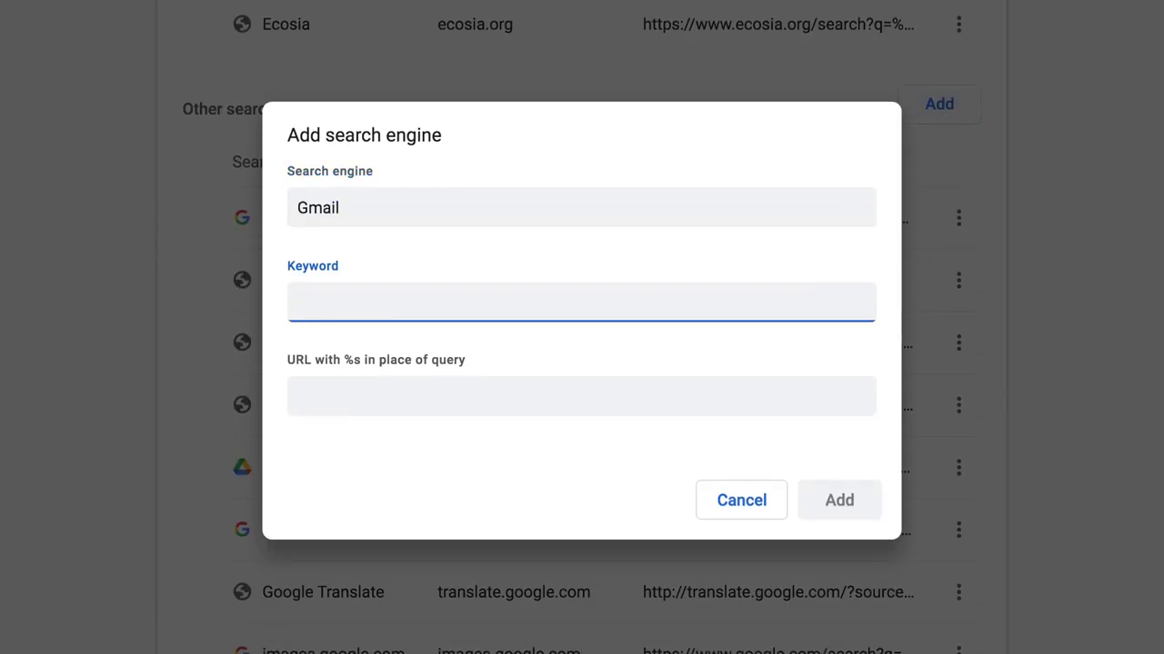
text(gmail)
click(523, 397)
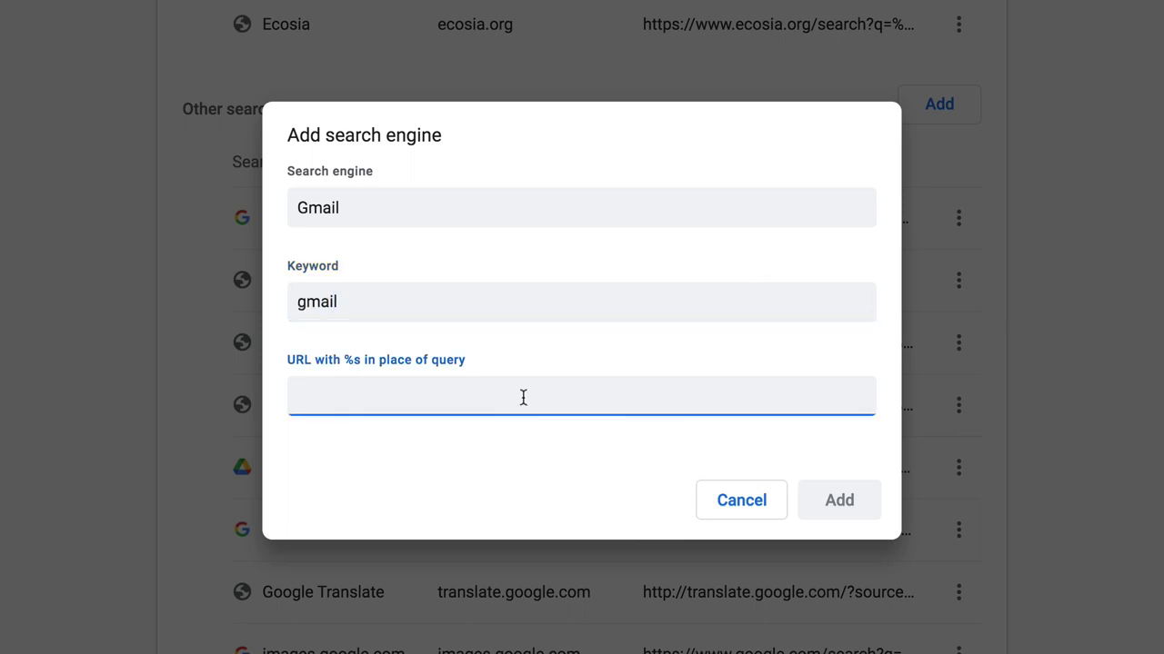
key(ctrl+v)
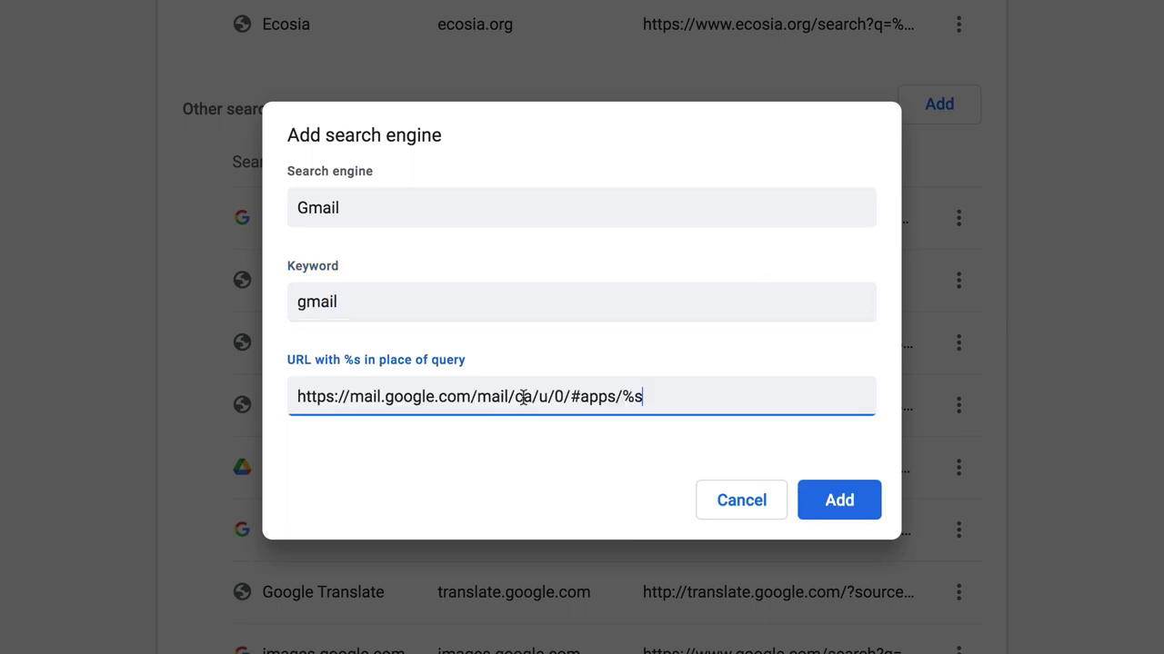
click(865, 493)
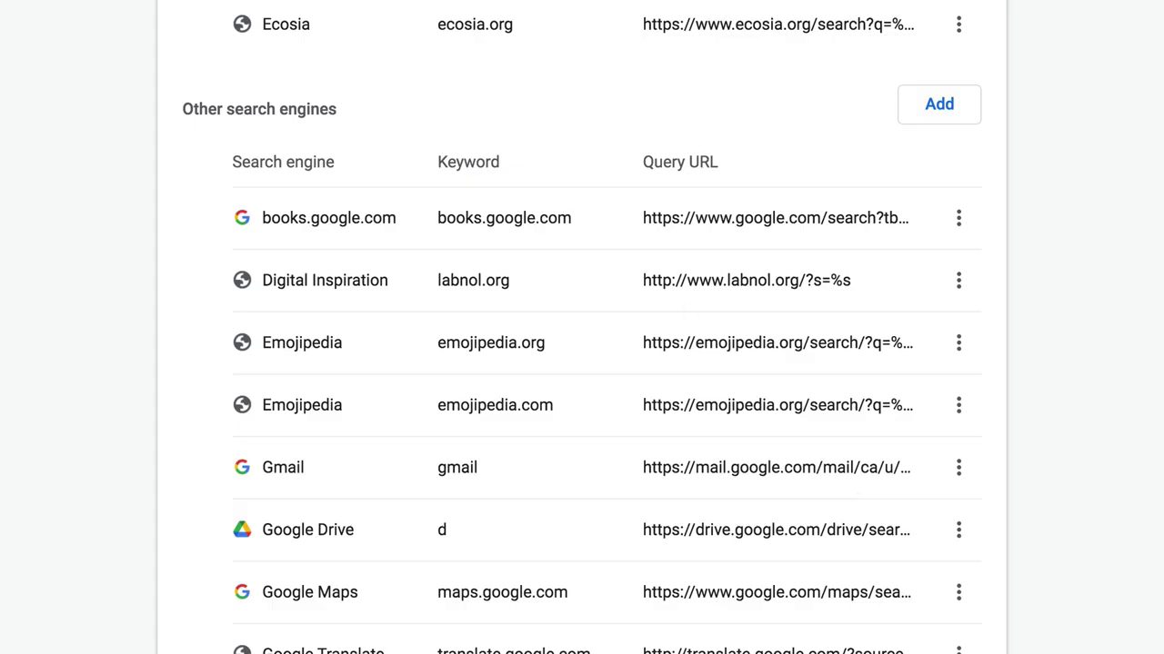
Step: Clear the address bar, enter Gmail search mode with 'gmail', and search for a person's name
click(743, 53)
text(d)
key(Tab)
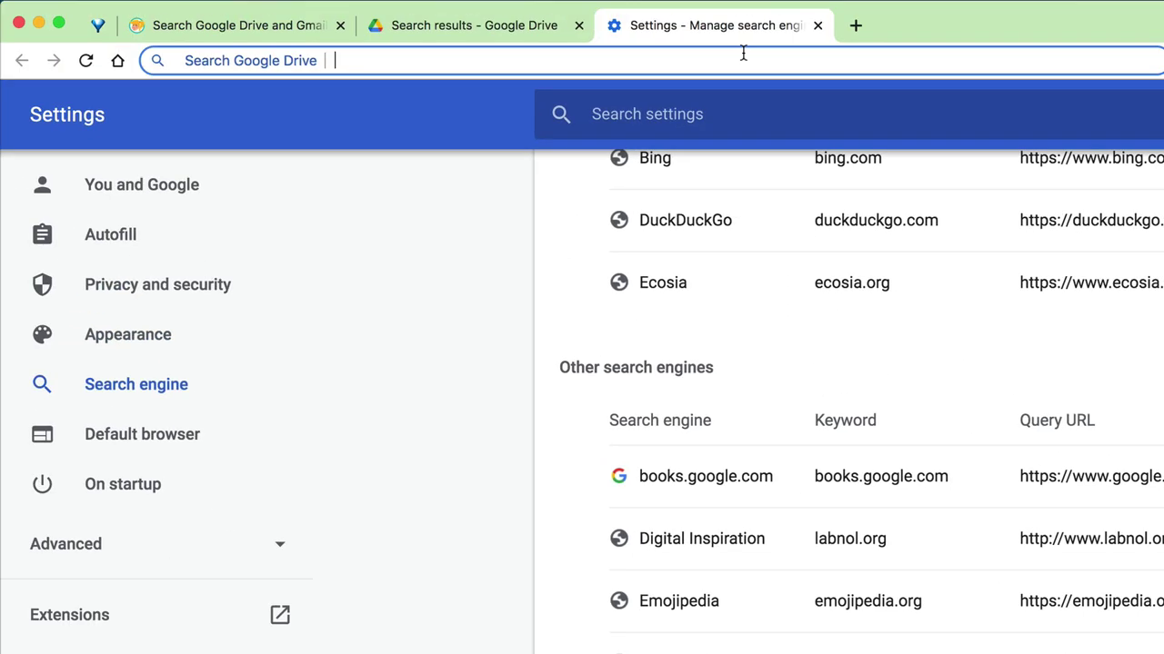
key(BackSpace)
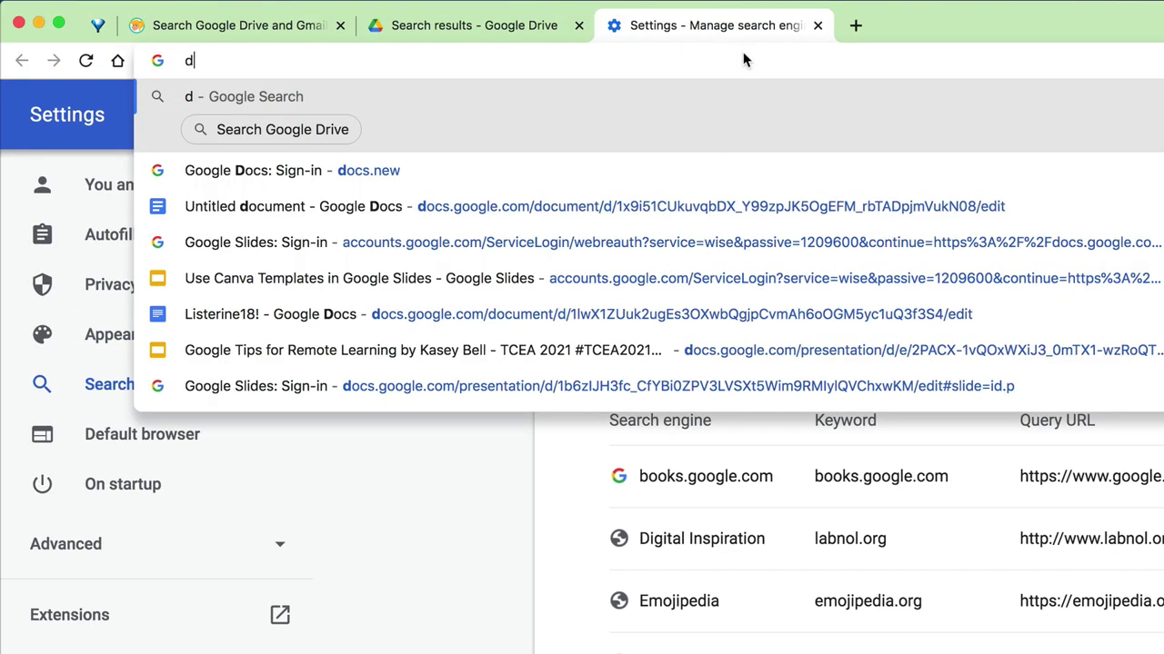
key(BackSpace)
text(gmail)
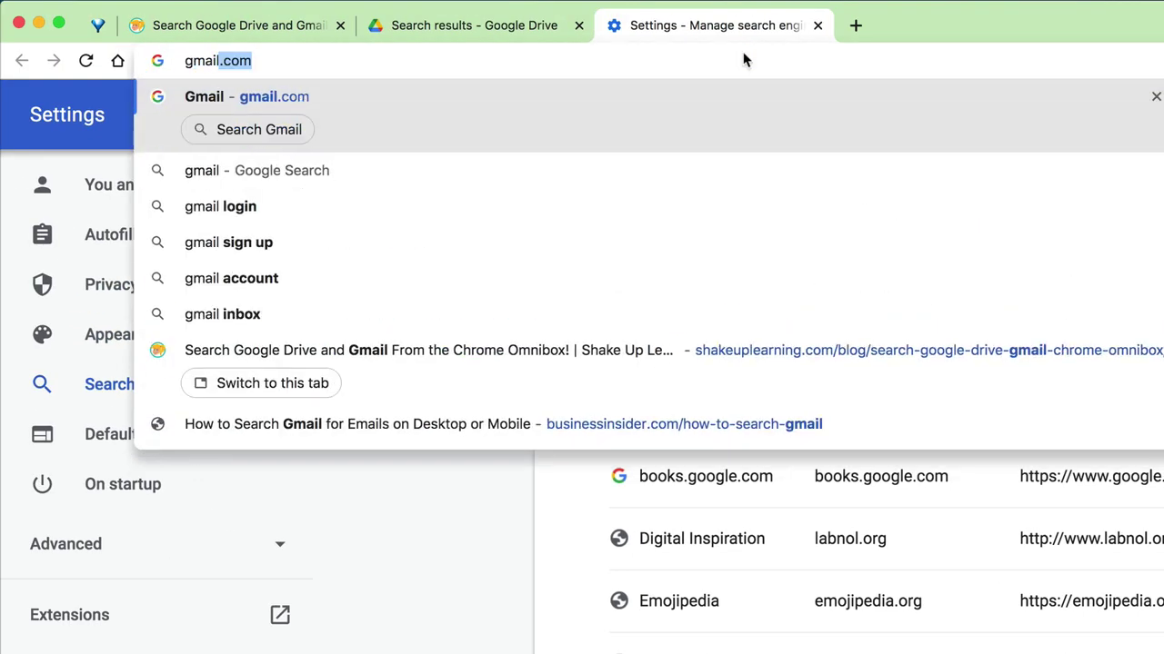
key(Tab)
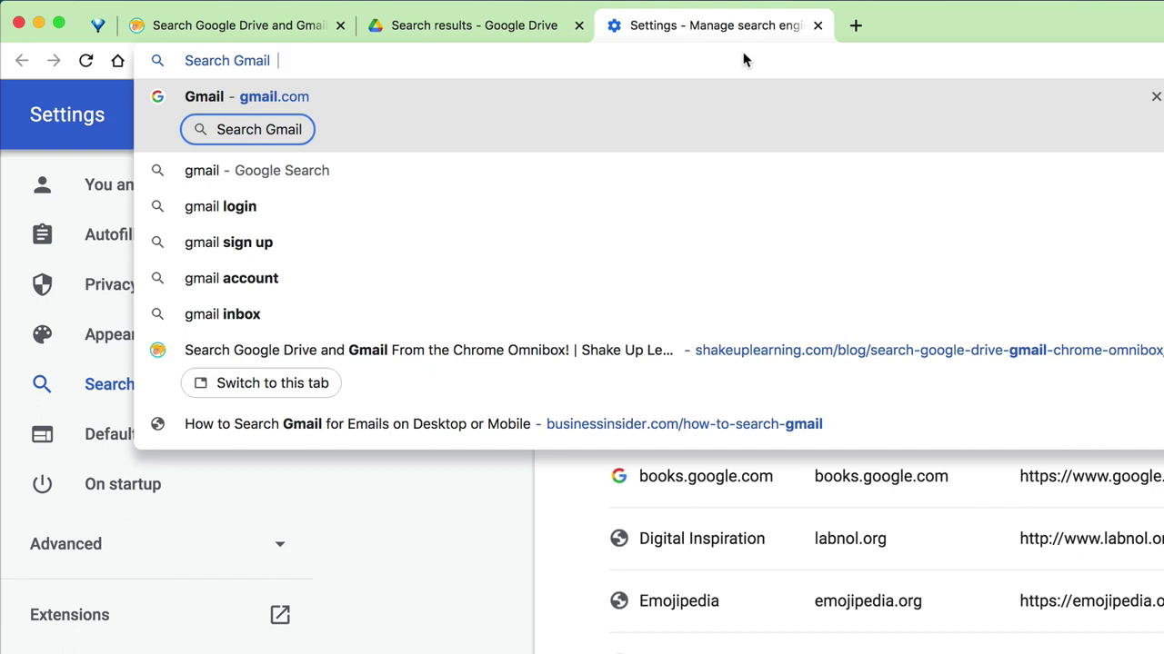
text(kasey)
key(Return)
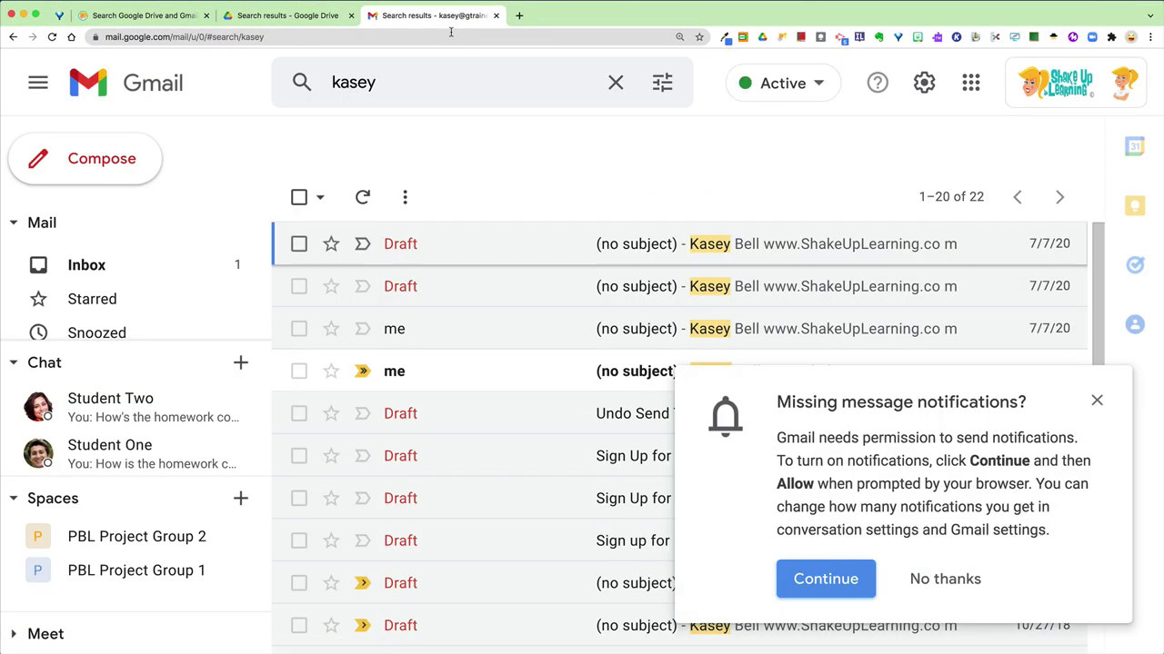
Step: Return to the Shake Up Learning blog tab and scroll up to the post's top
click(307, 18)
click(178, 17)
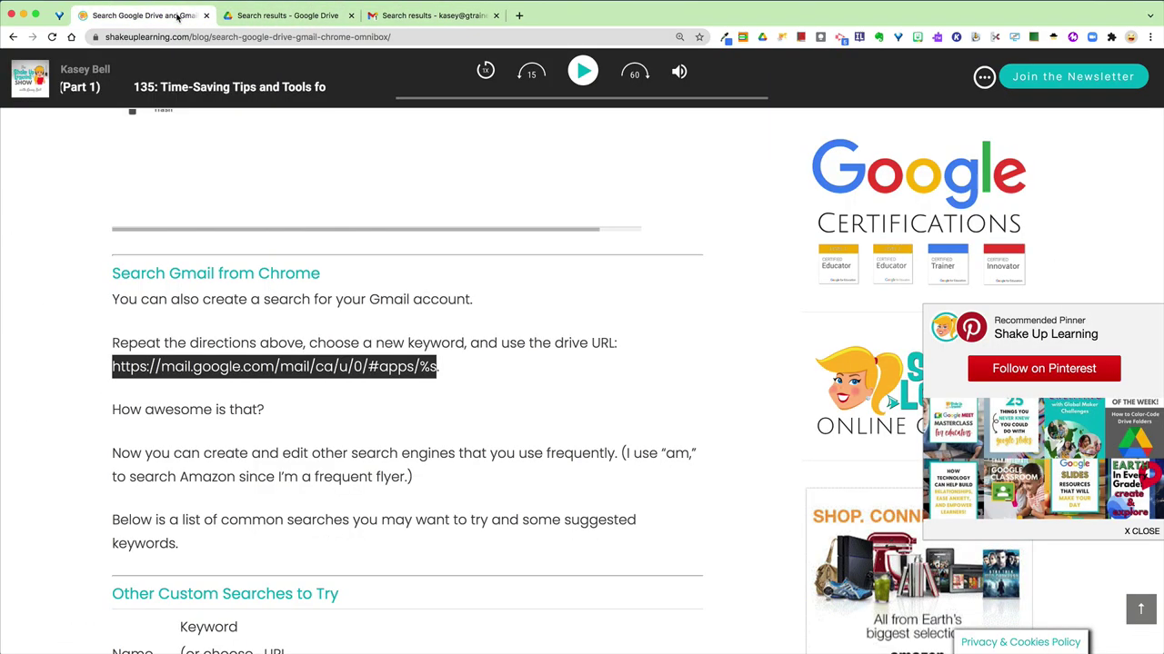
scroll(243, 398, up, 5)
scroll(244, 399, up, 15)
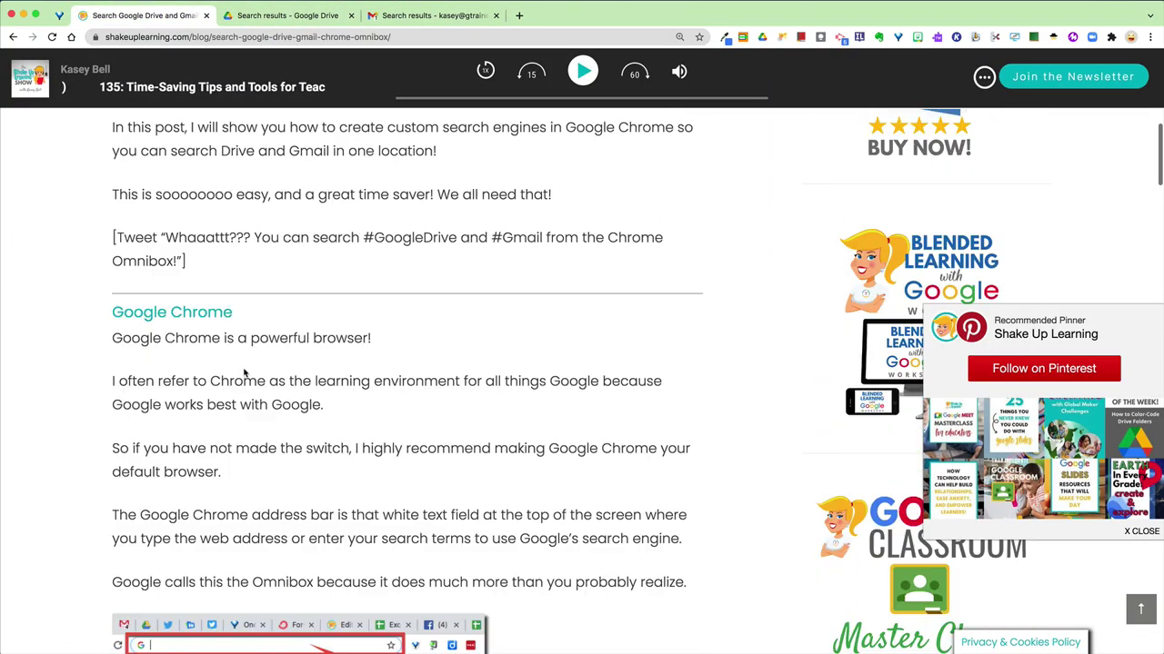